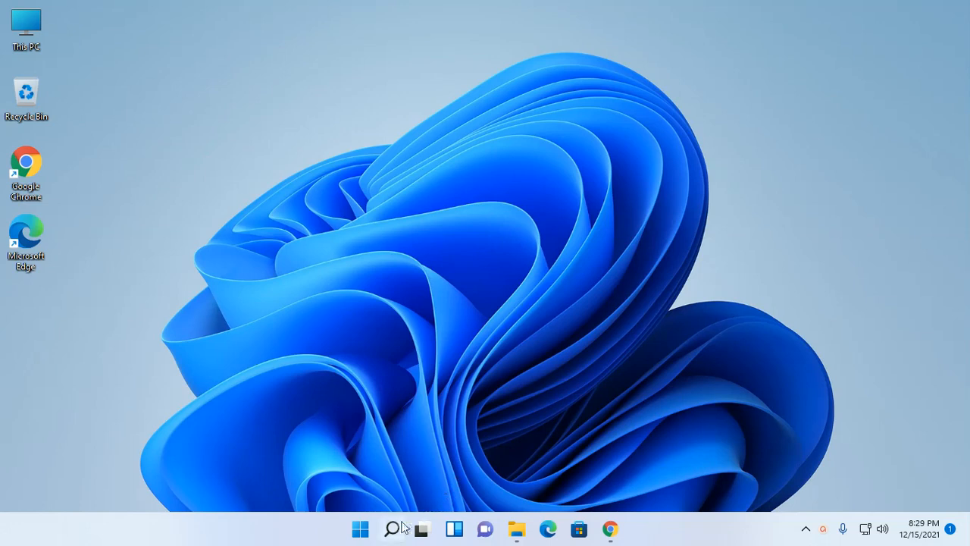
Search for 'control' and launch Control Panel from the results
type("c")
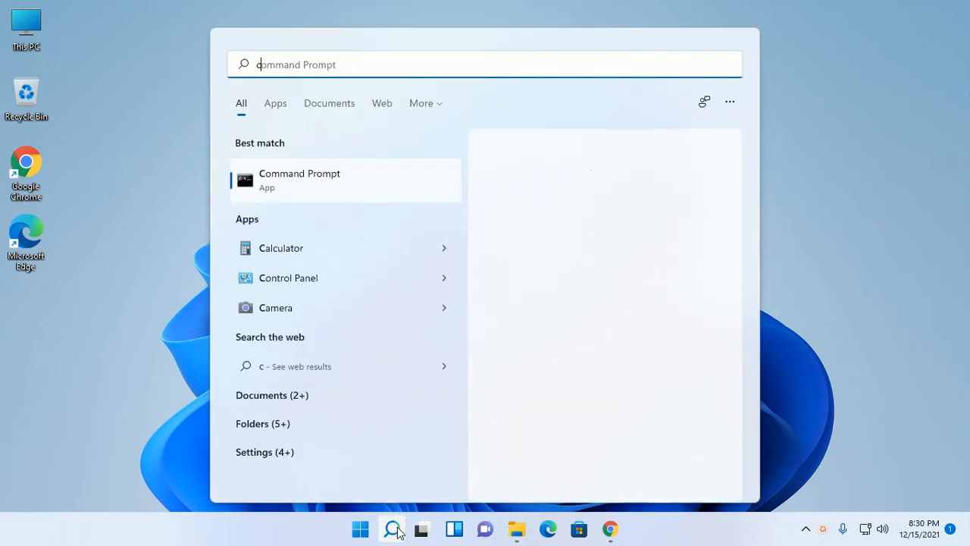
type("ontrol")
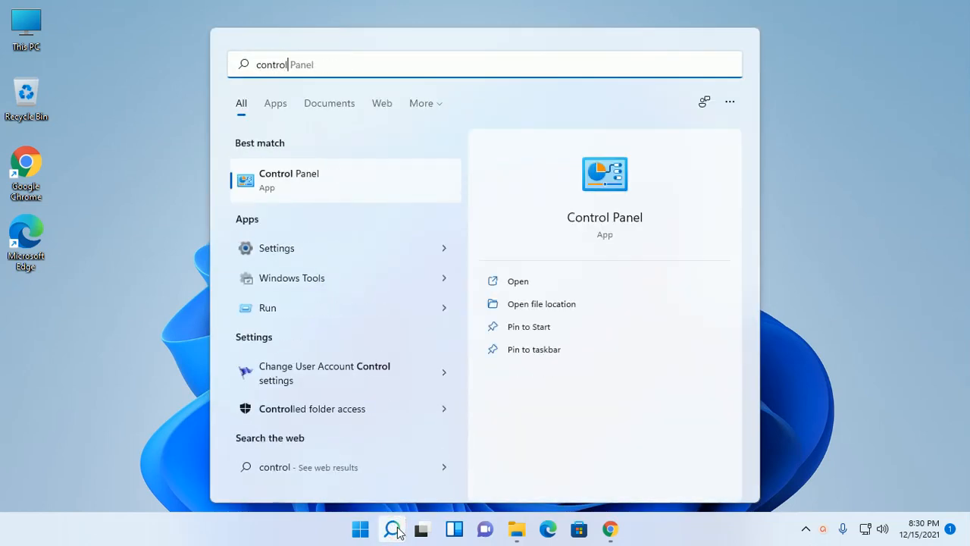
left_click(318, 180)
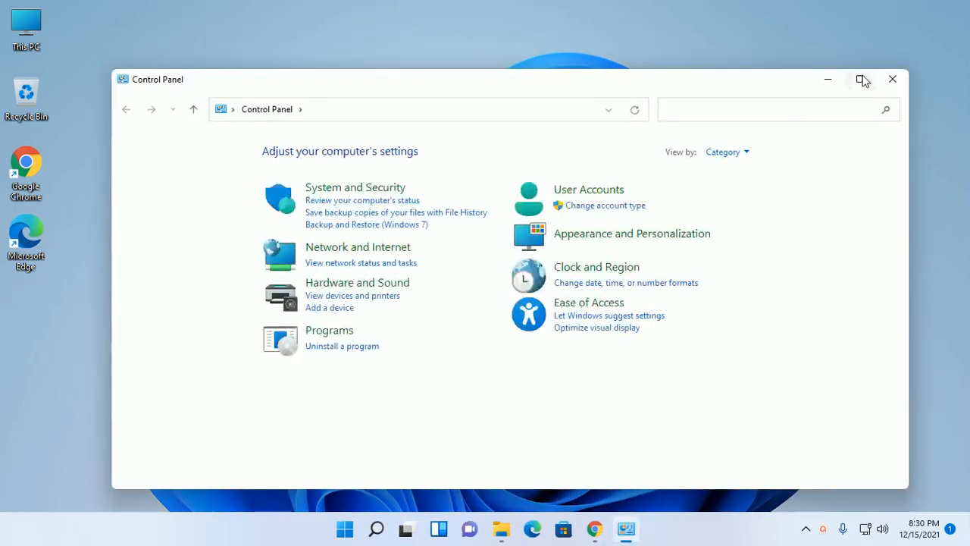
Maximize Control Panel, reach Manage Accounts via User Accounts, and choose 'Add a new user in PC settings'
left_click(859, 79)
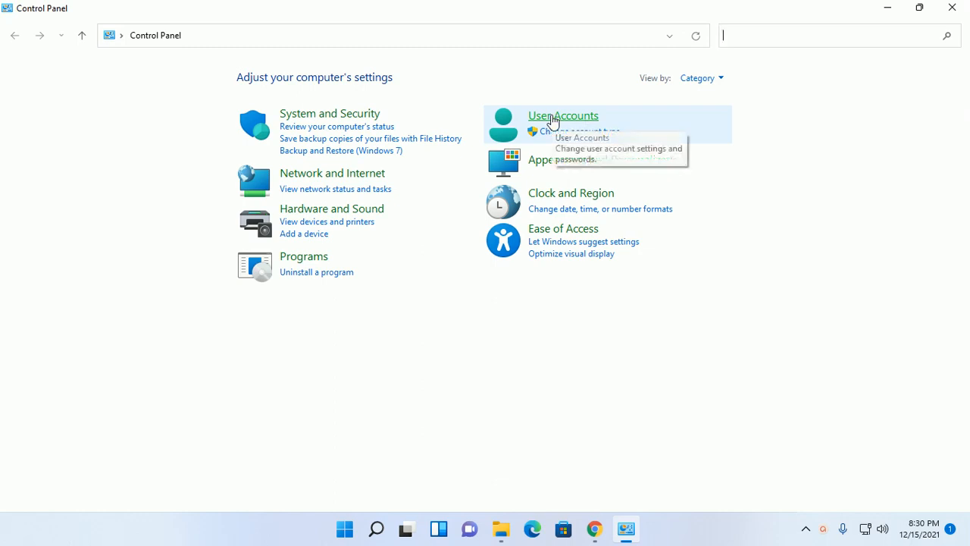
left_click(553, 117)
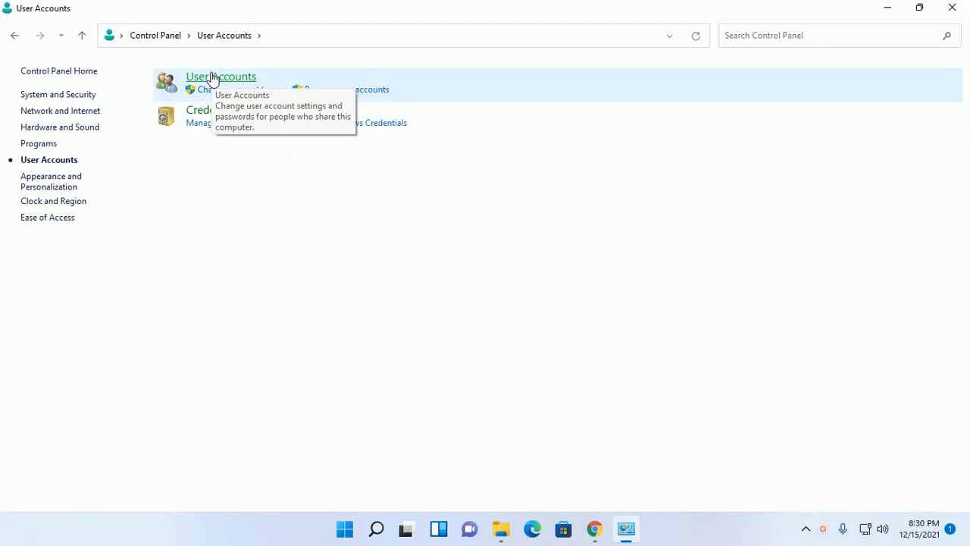
left_click(212, 78)
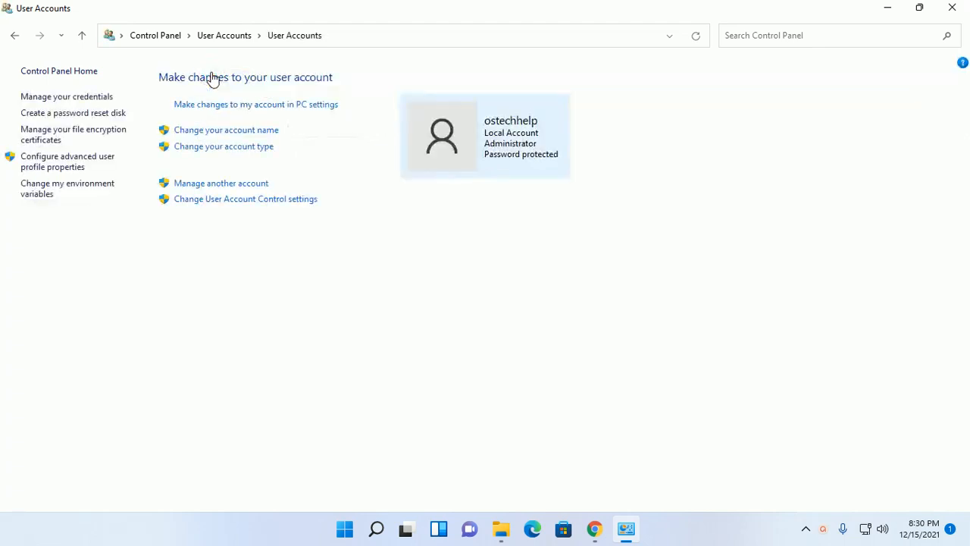
left_click(210, 185)
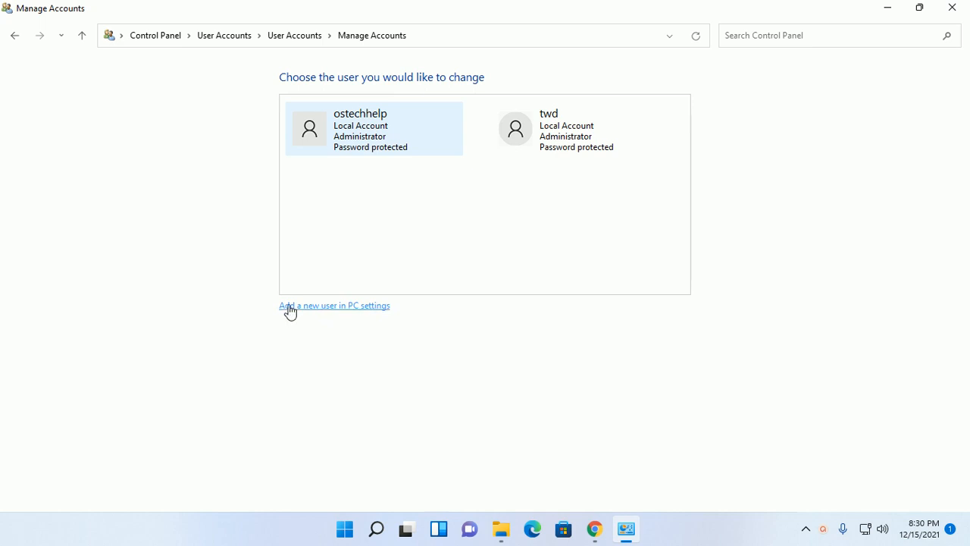
left_click(338, 308)
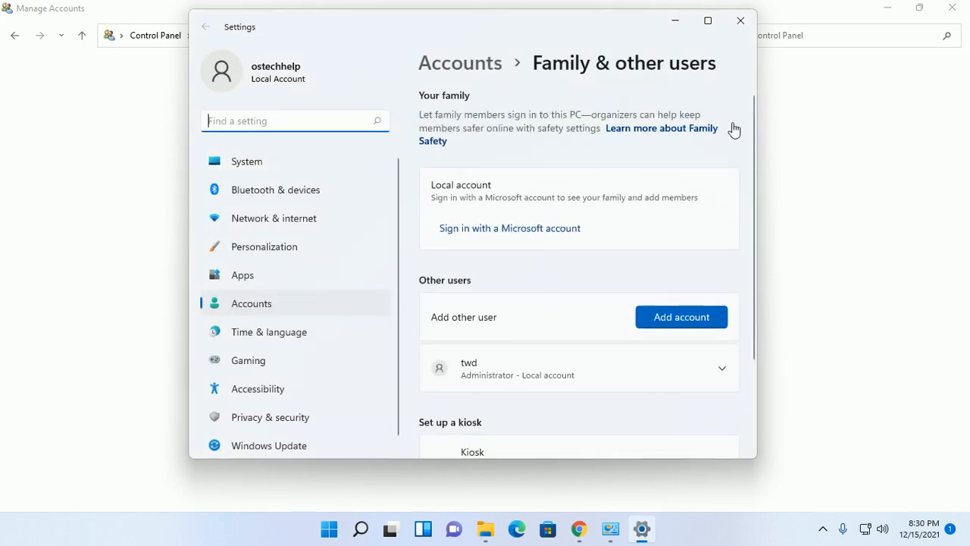
Choose Add account under Family & other users and select 'I don't have this person's sign-in information'
left_click(735, 89)
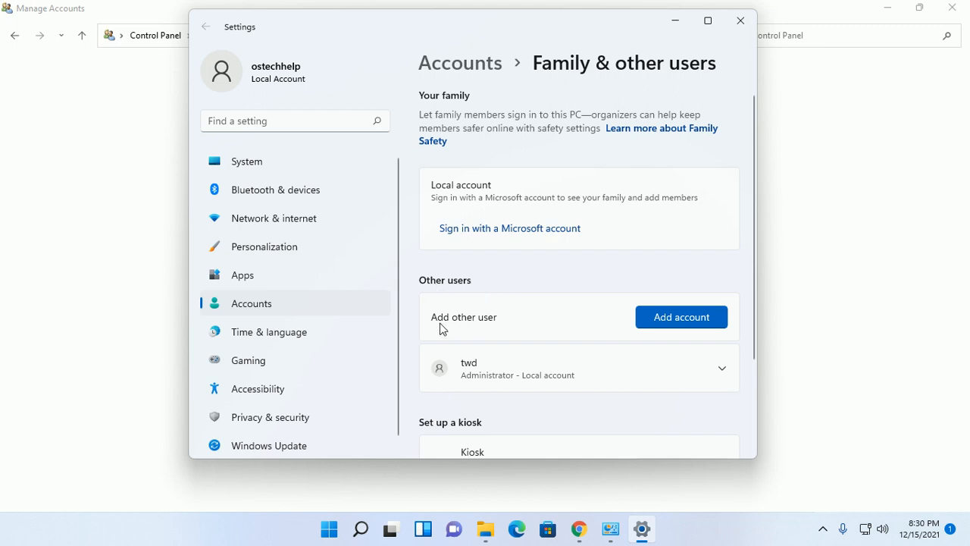
left_click(683, 317)
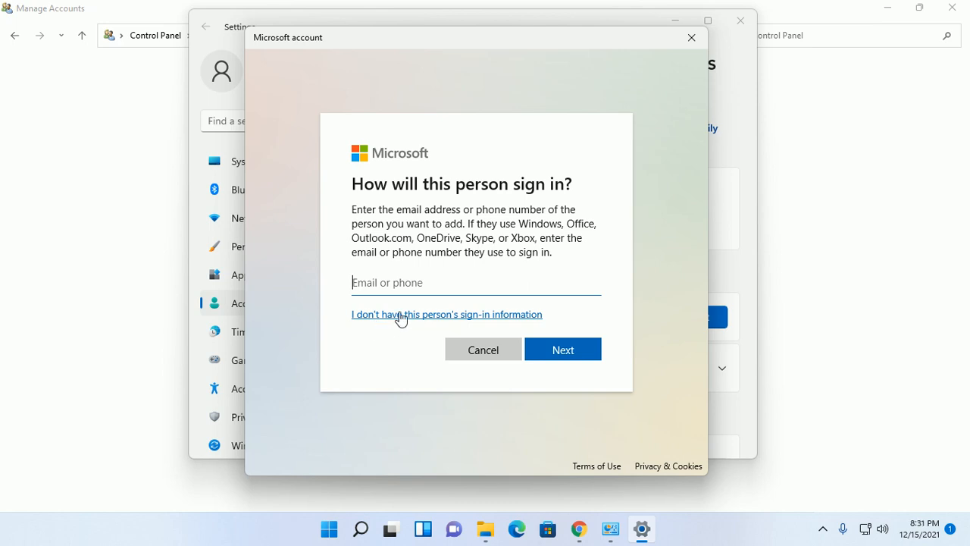
left_click(401, 317)
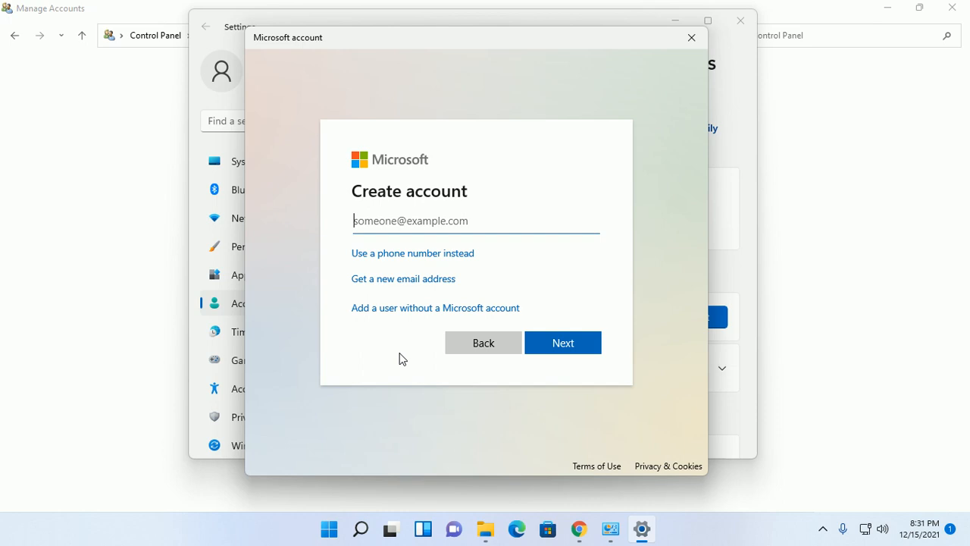
Choose to add a user without a Microsoft account and enter the user name in lowercase
left_click(387, 312)
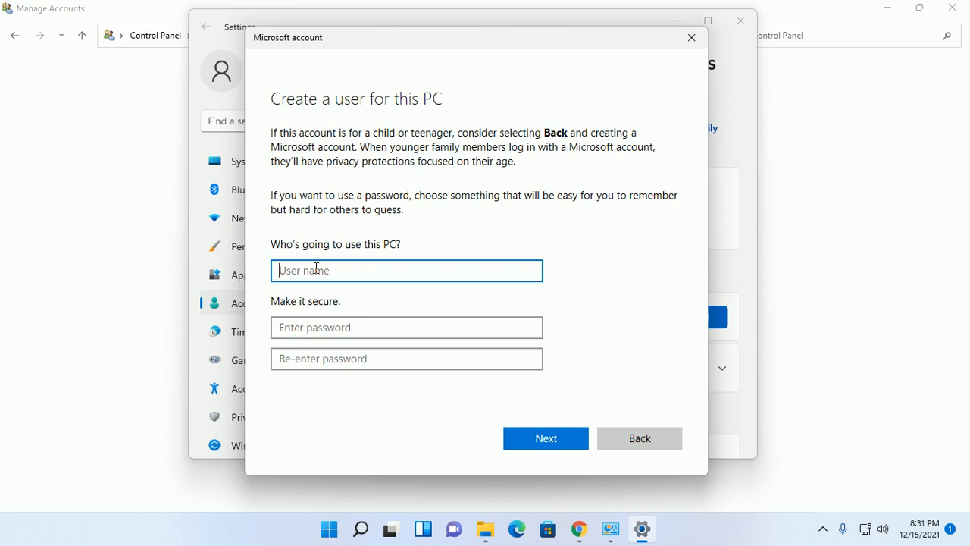
type("Jhon")
key("Tab")
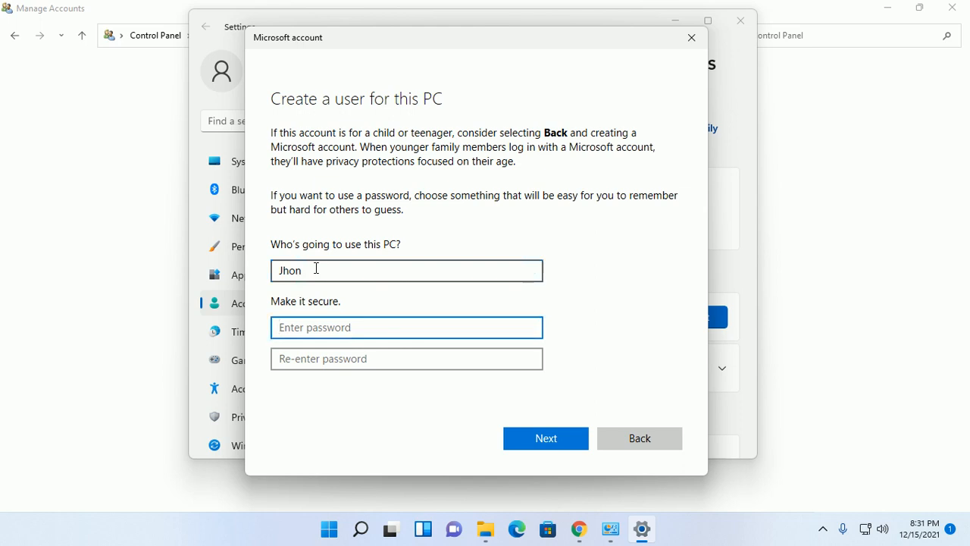
left_click(298, 269)
left_click_drag(283, 271, 277, 270)
type("j")
Enter the account password in both the password and confirmation fields
left_click(359, 324)
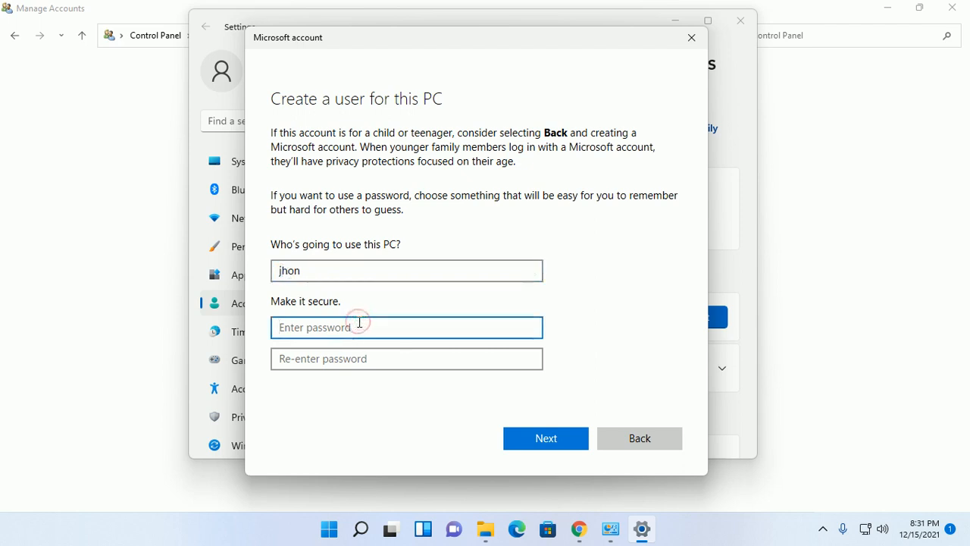
type("12")
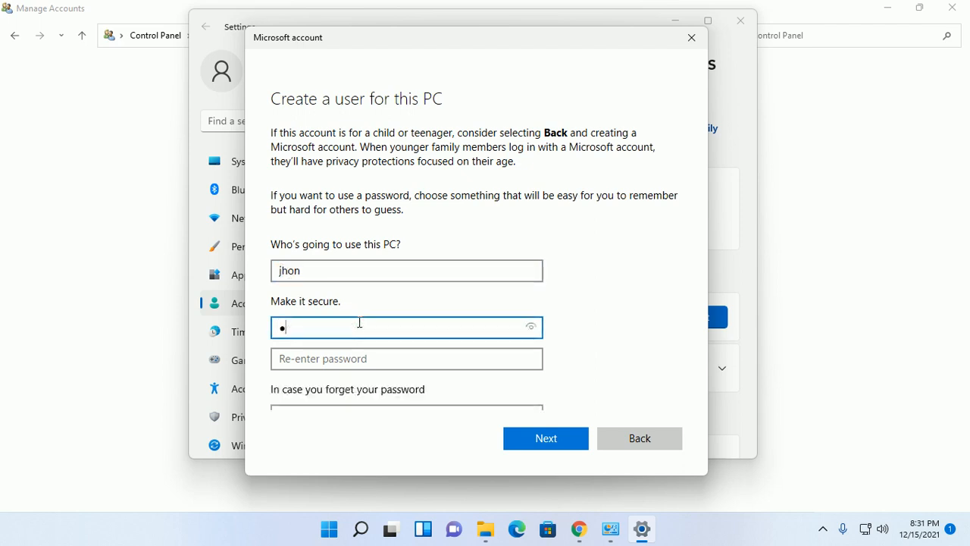
type("345678")
left_click(358, 364)
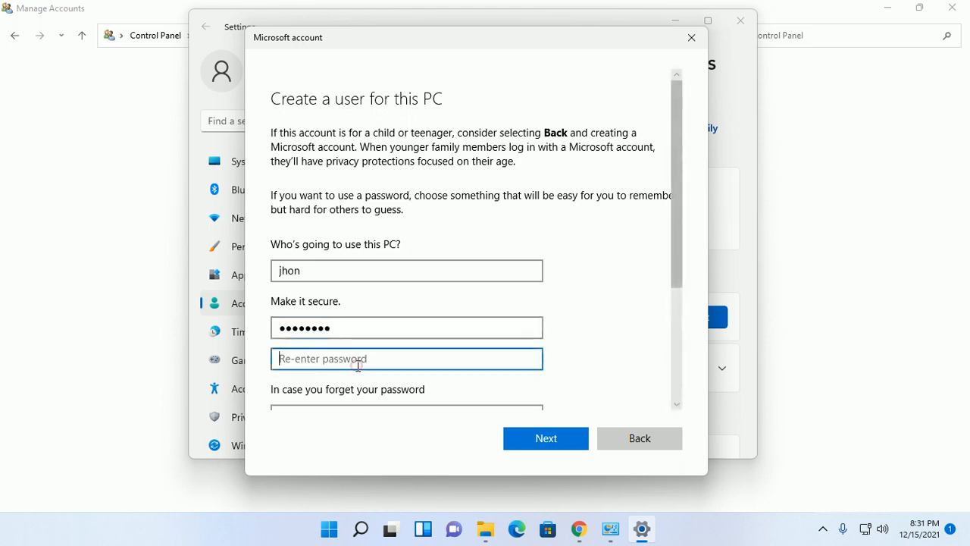
type("12345678")
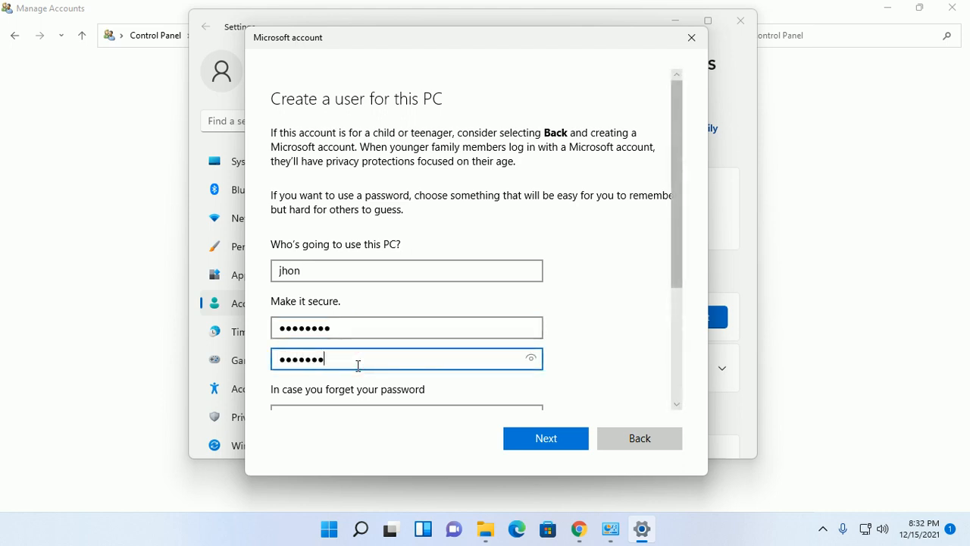
scroll(476, 316, "down", 4)
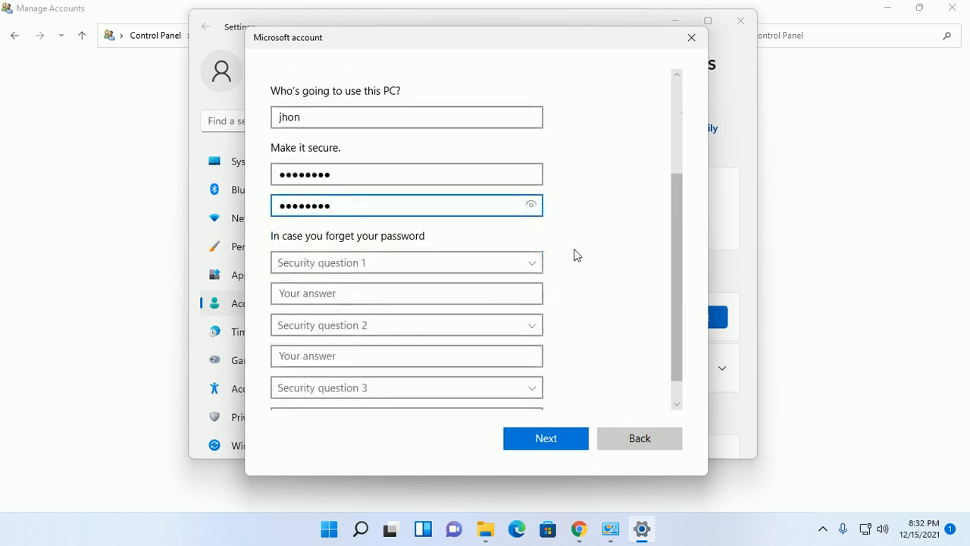
Pick the first pet's name and childhood nickname security questions and answer both
left_click(512, 267)
left_click(366, 277)
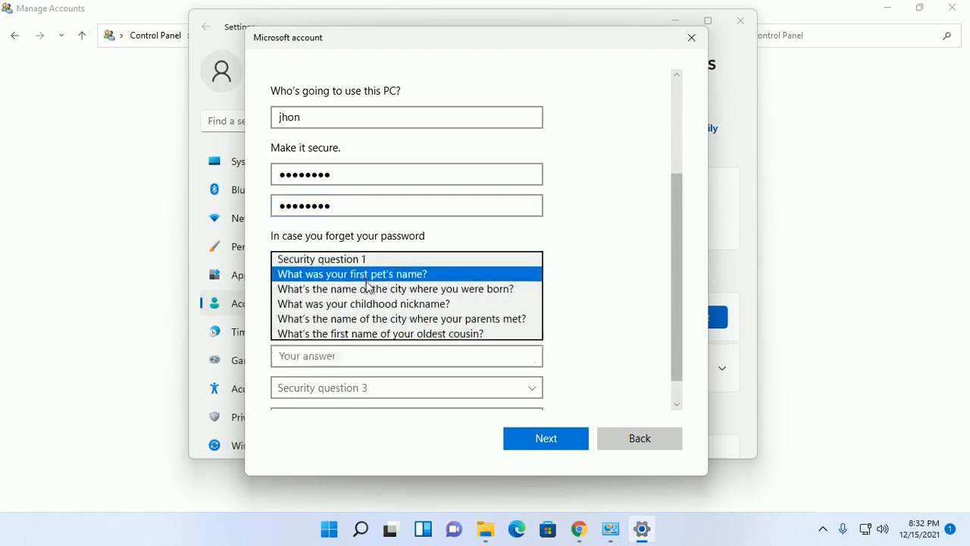
left_click(401, 299)
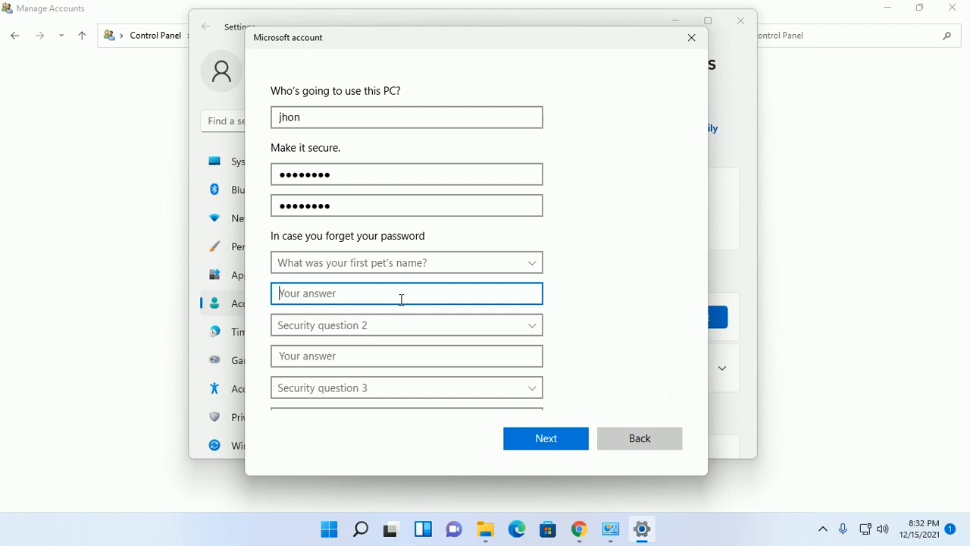
type("s")
left_click(426, 326)
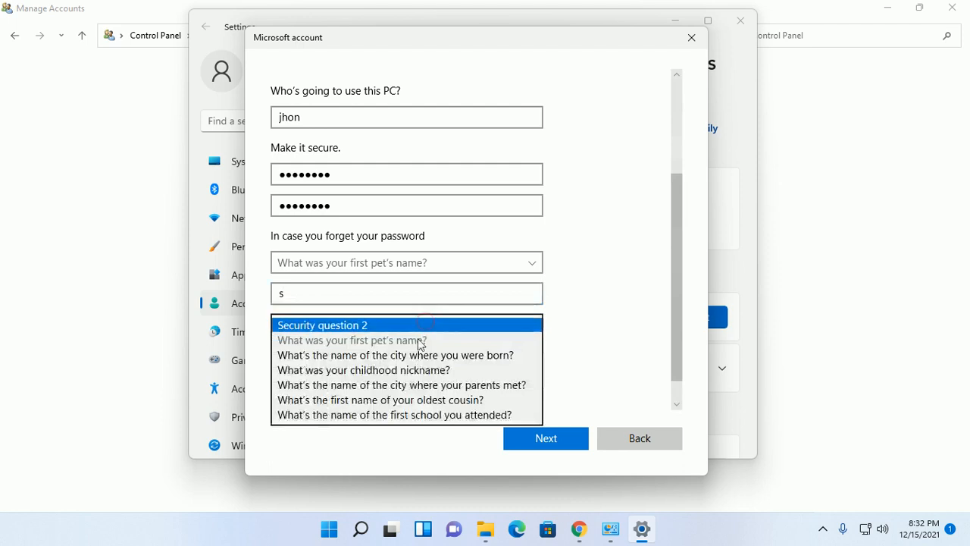
left_click(413, 370)
left_click(333, 351)
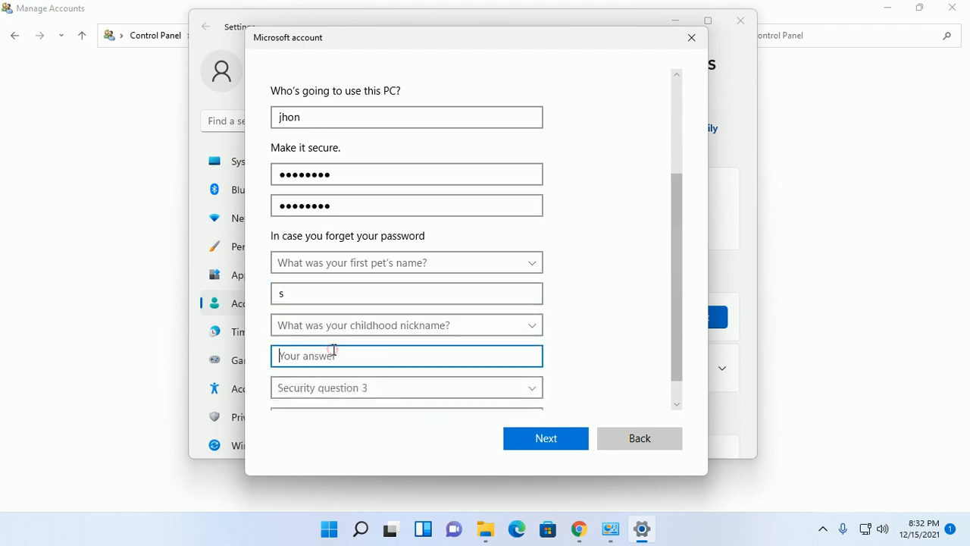
type("s")
Pick the oldest cousin security question, answer it, and submit to create the account
left_click(496, 387)
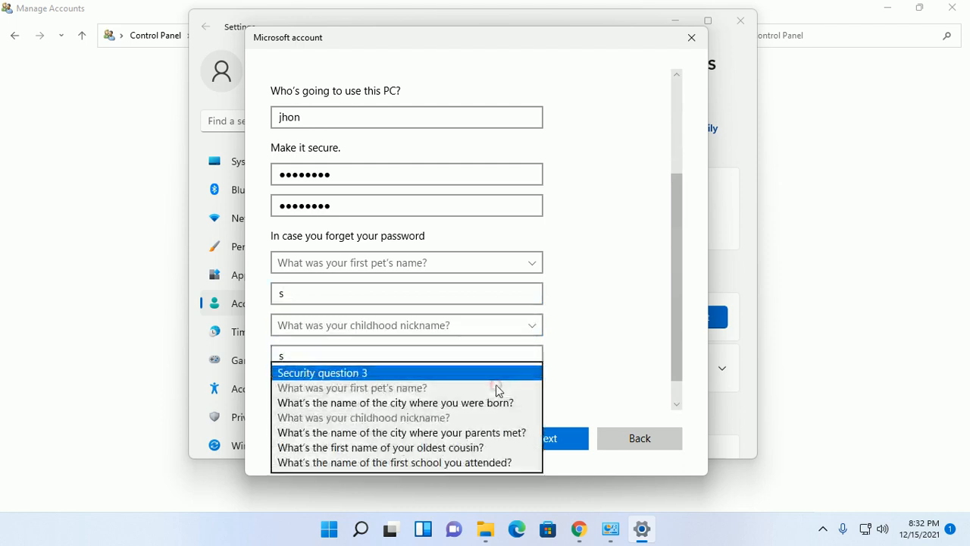
left_click(439, 435)
scroll(371, 379, "down", 2)
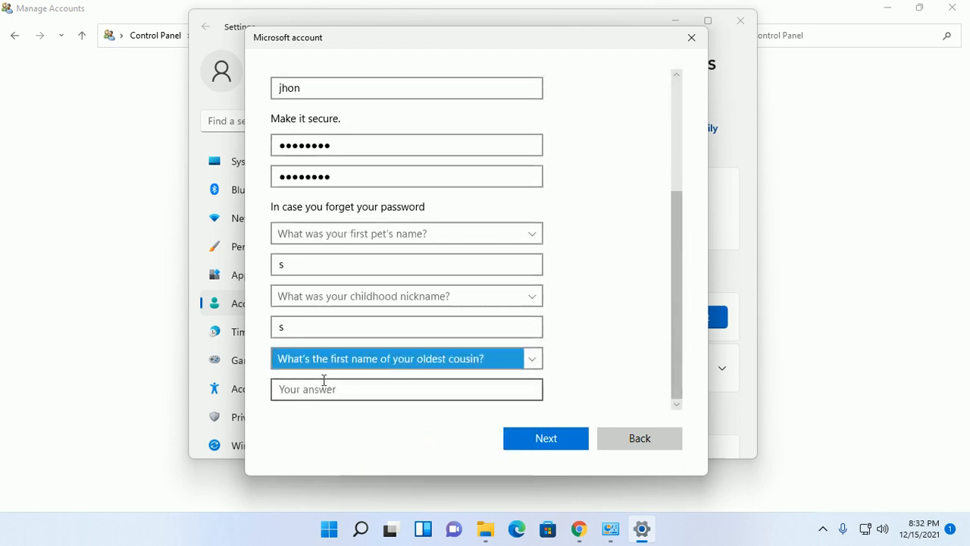
left_click(323, 385)
type("s")
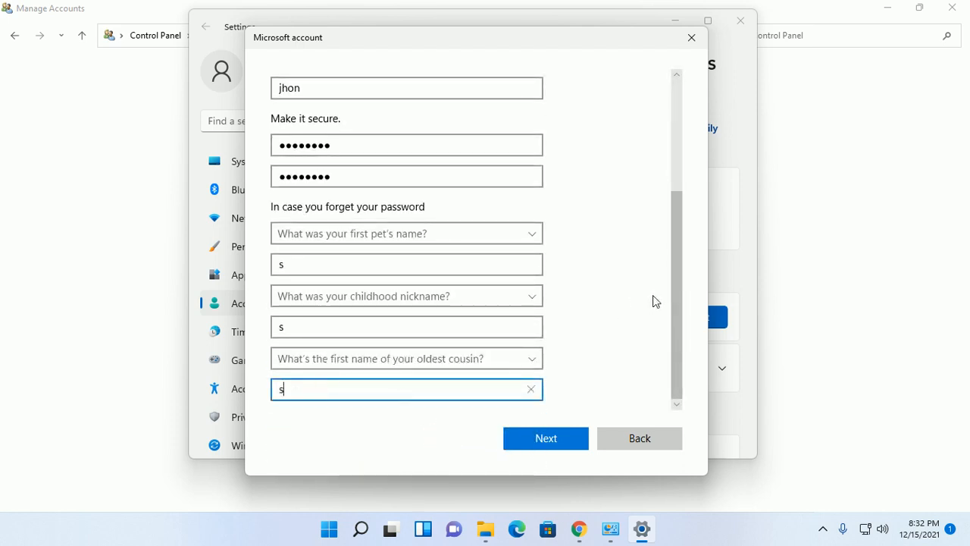
left_click(546, 440)
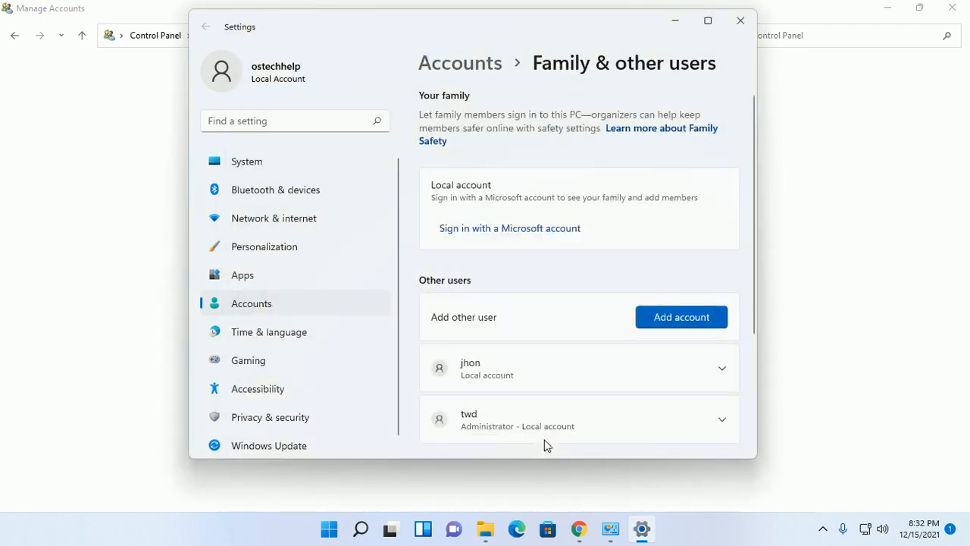
Change the new local account's type from Standard User to Administrator and confirm
scroll(729, 151, "down", 3)
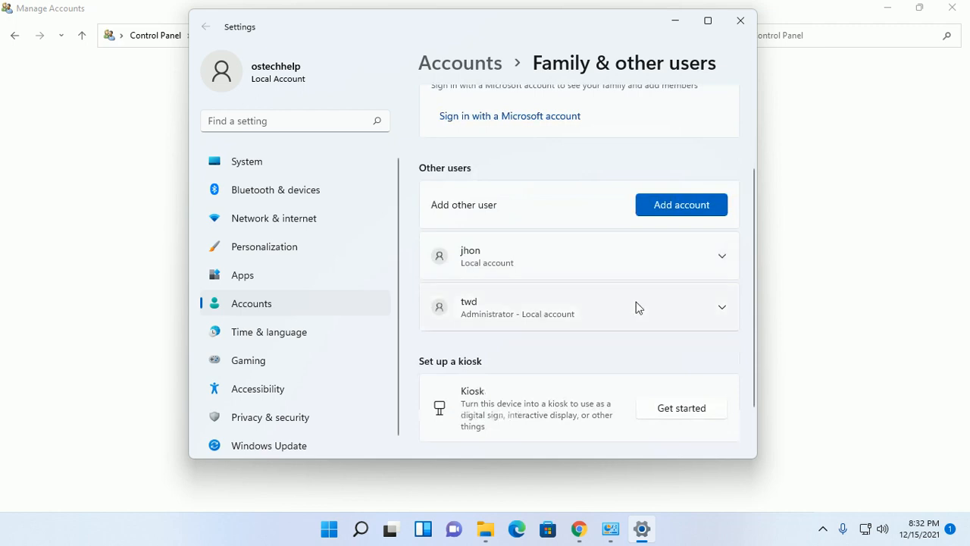
left_click(715, 257)
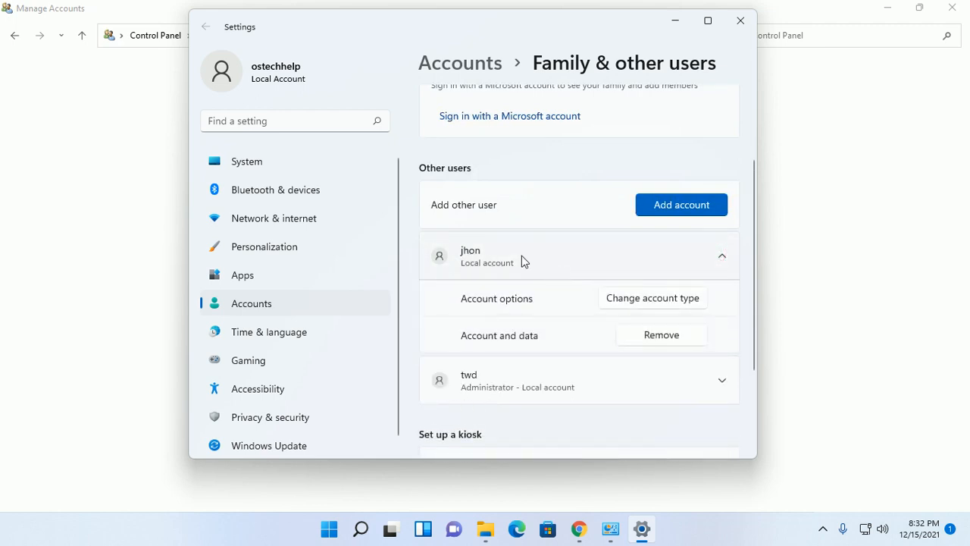
scroll(528, 261, "down", 1)
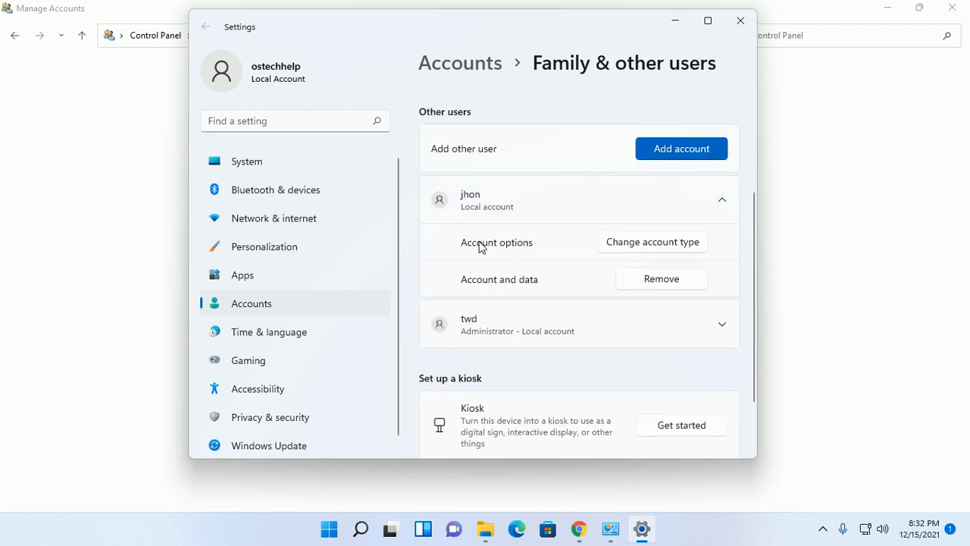
left_click(649, 243)
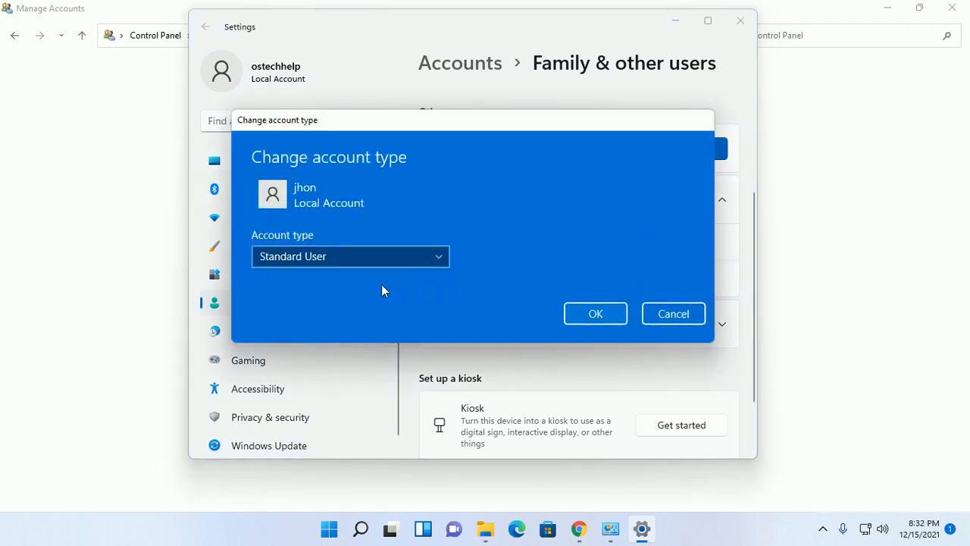
left_click(439, 260)
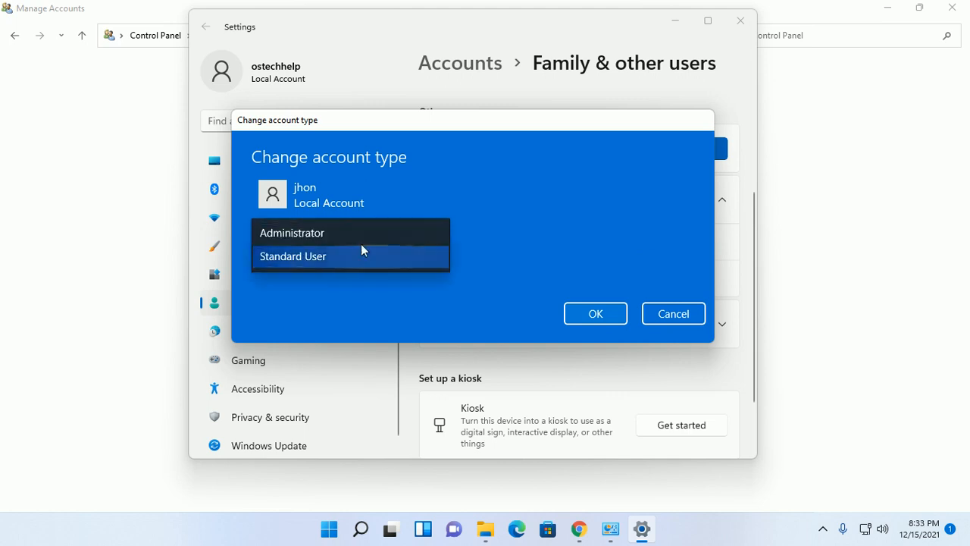
left_click(336, 235)
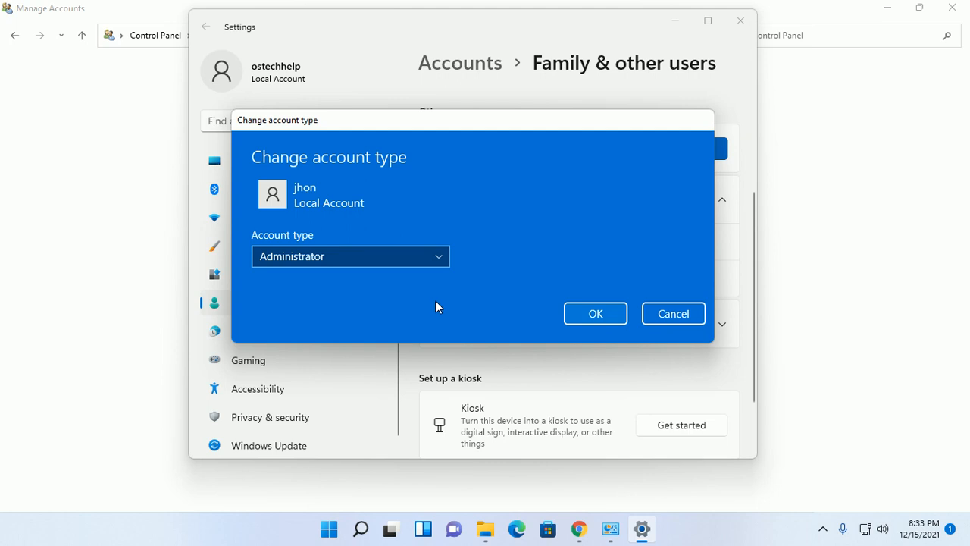
left_click(440, 258)
left_click(338, 280)
left_click(442, 258)
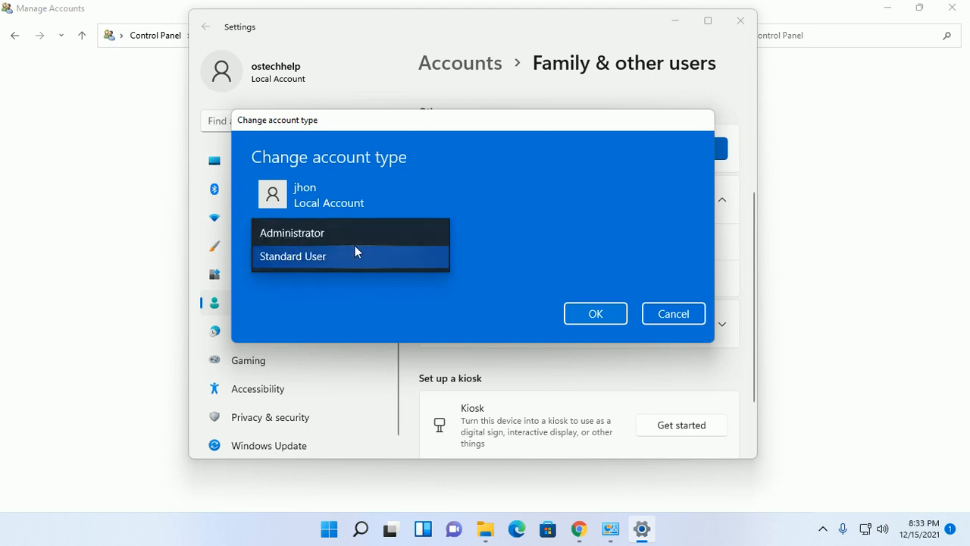
left_click(345, 237)
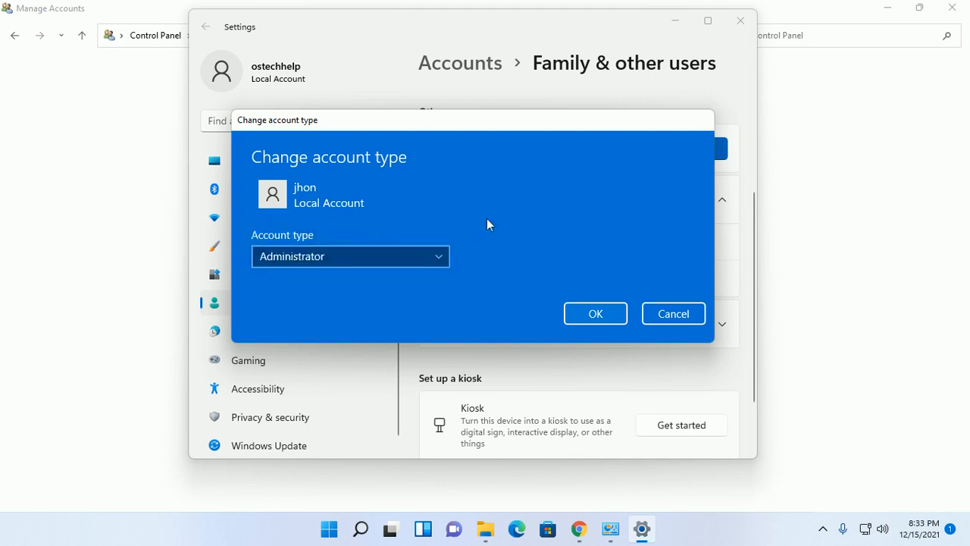
left_click(594, 317)
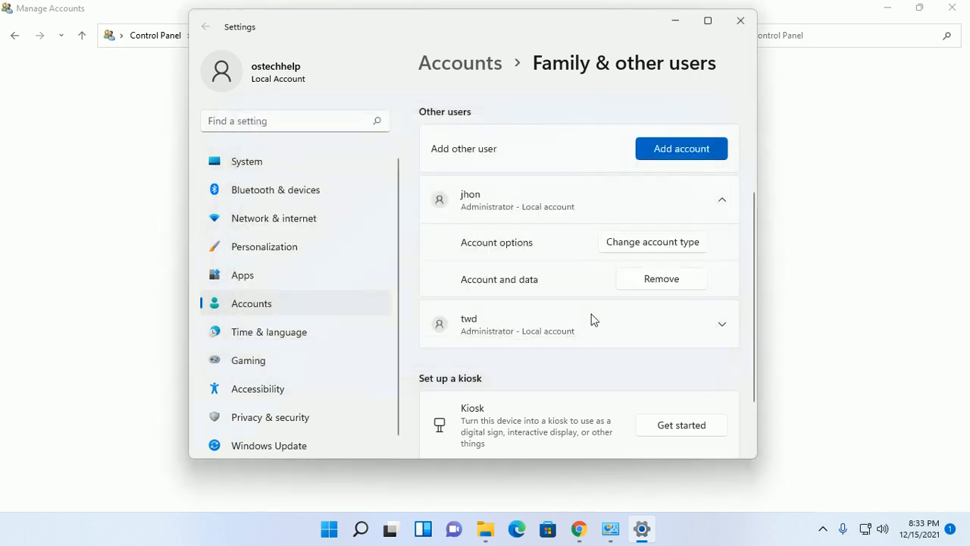
Close Settings and open the new account's page from Control Panel's Manage Accounts
left_click(741, 23)
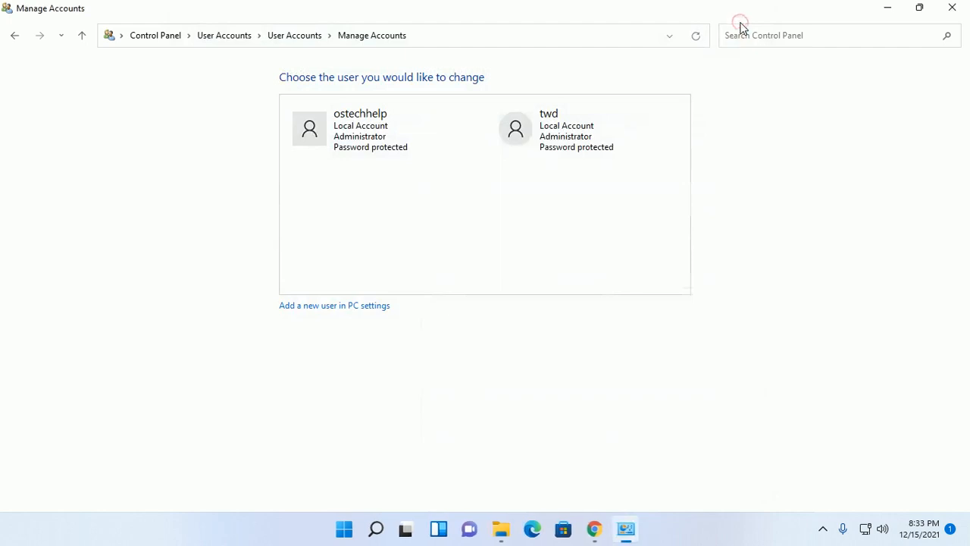
left_click(293, 36)
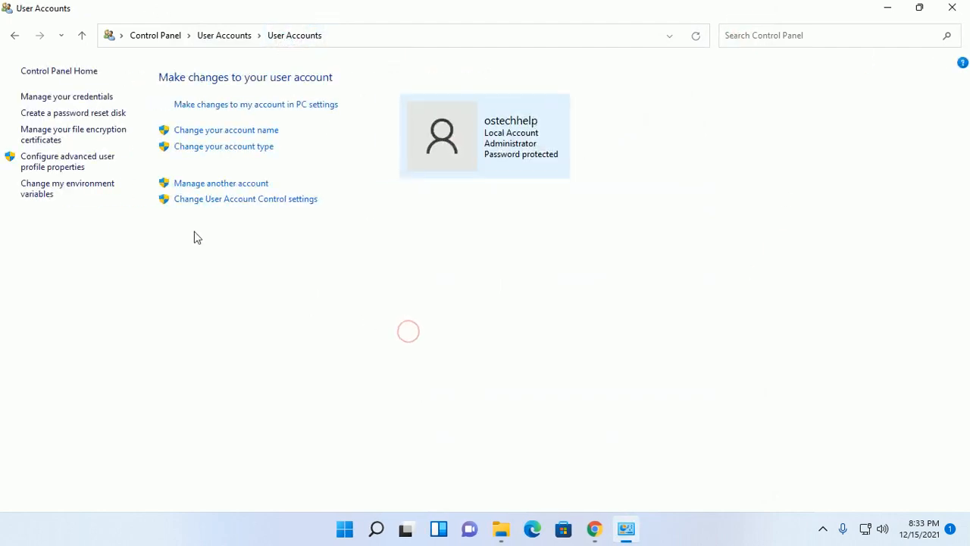
left_click(220, 184)
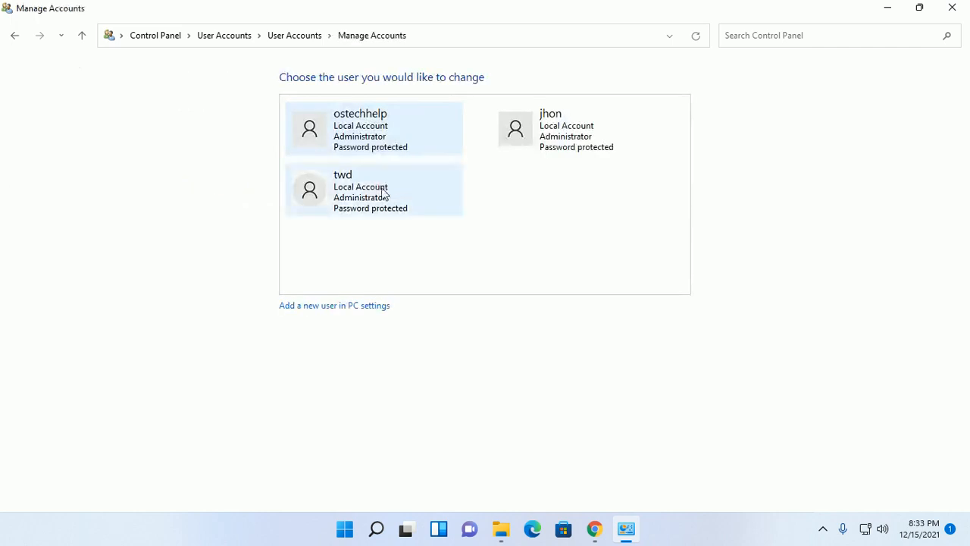
left_click(569, 135)
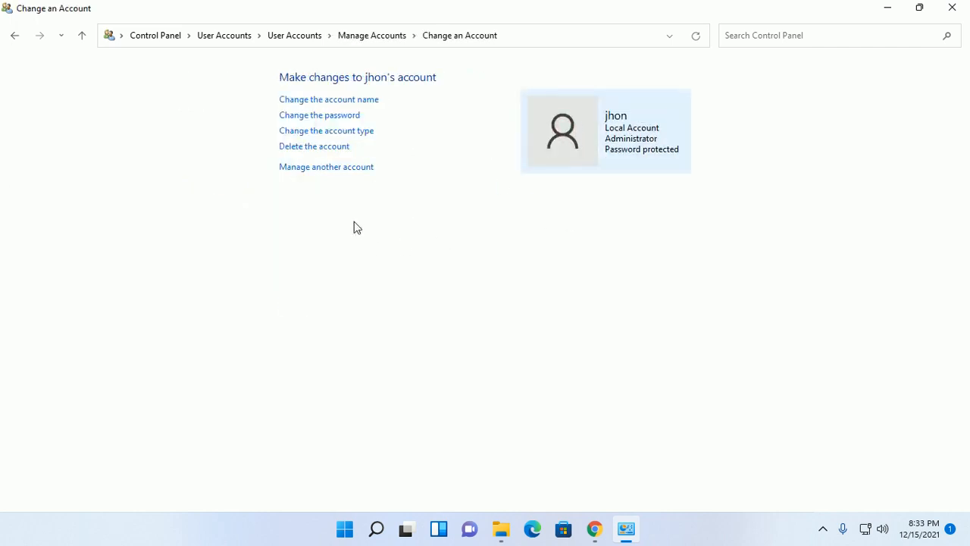
left_click(635, 110)
Delete the account together with its files, then close Control Panel
left_click(318, 148)
left_click(507, 154)
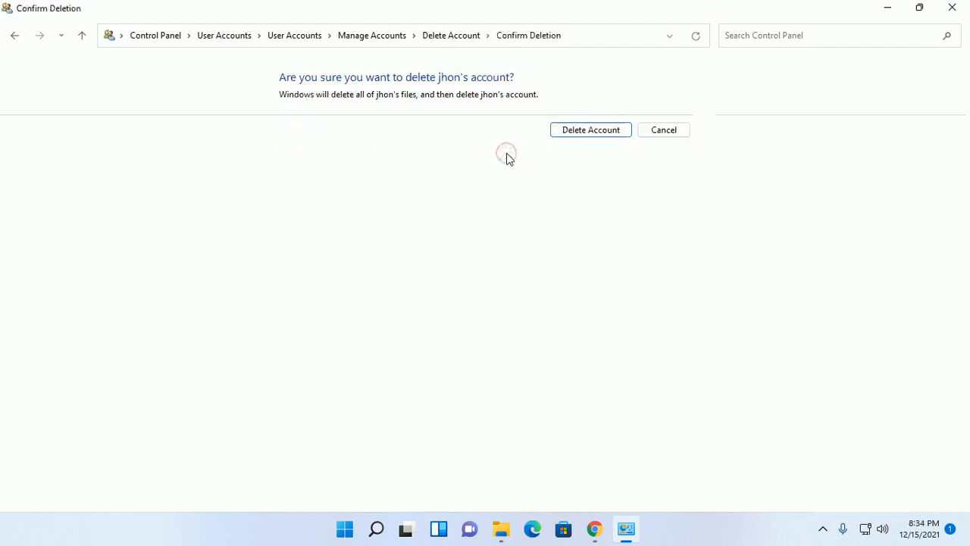
left_click(587, 134)
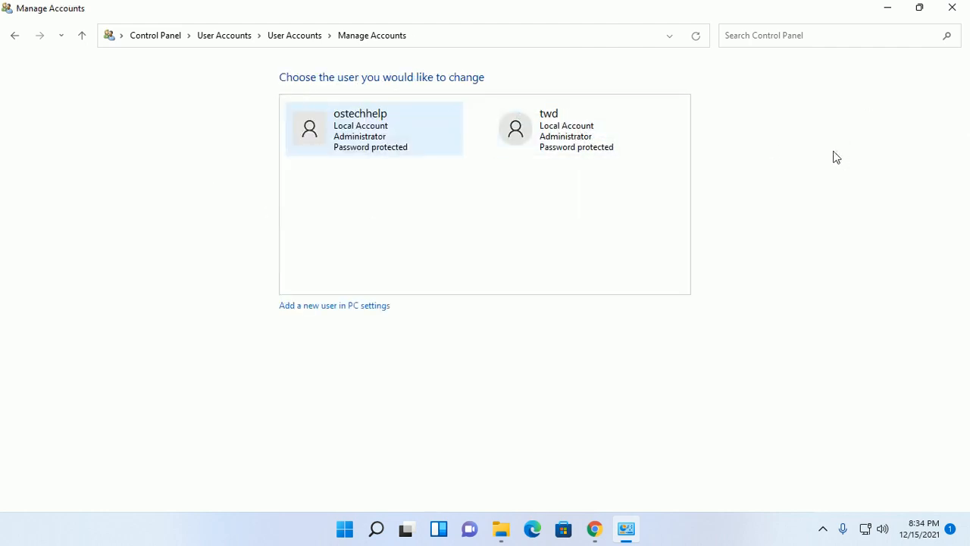
left_click(952, 8)
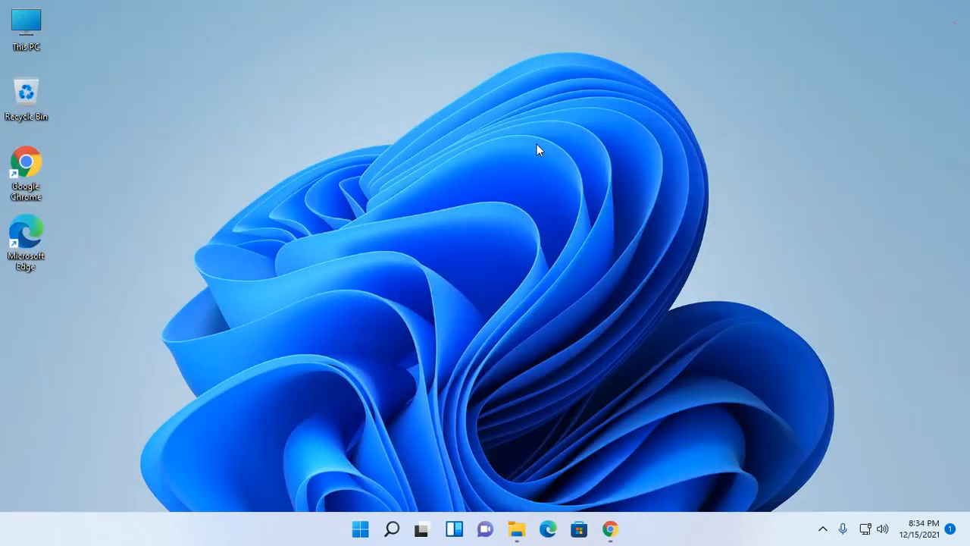